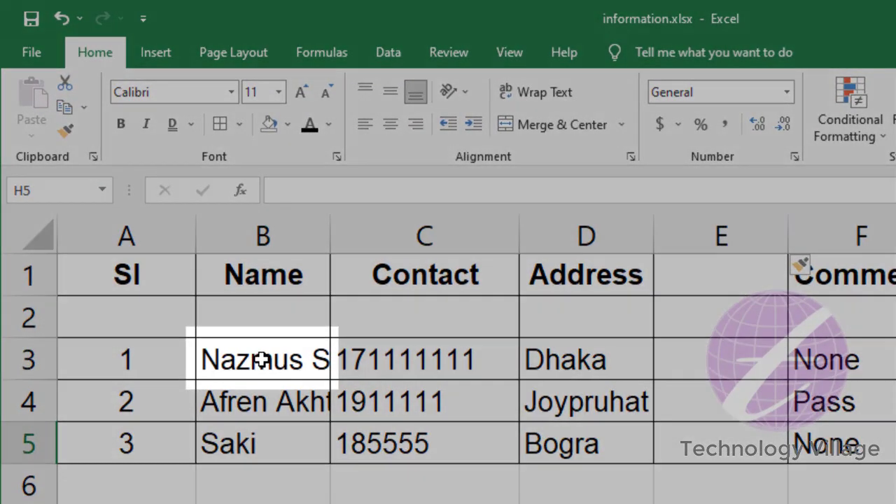
- Turn on Wrap Text for the names in B3:B4 so each full name shows on two lines
click(174, 239)
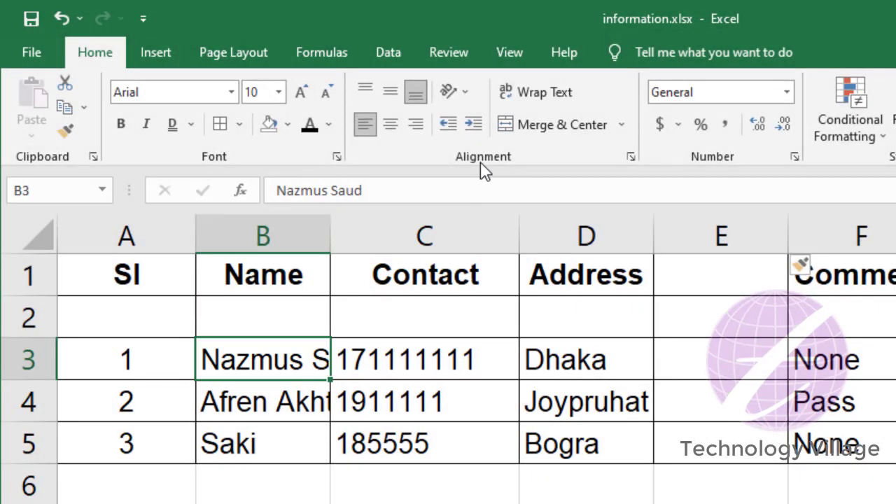
mouse_move(537, 91)
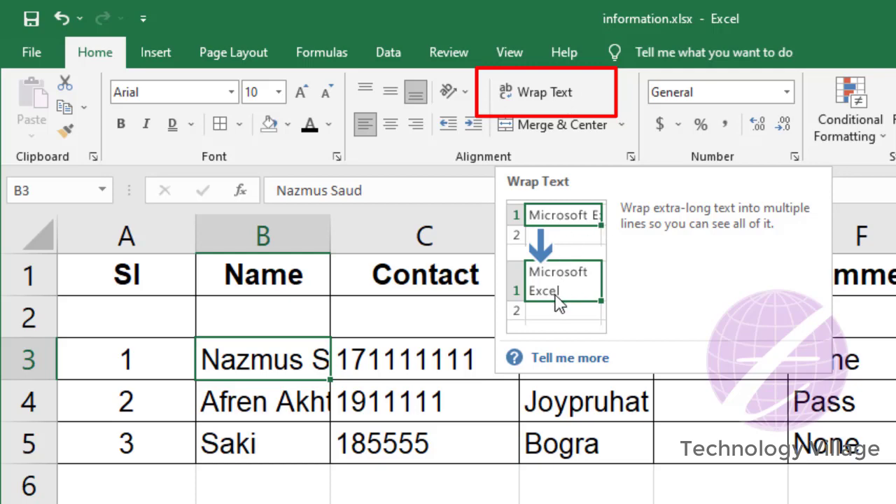
click(539, 98)
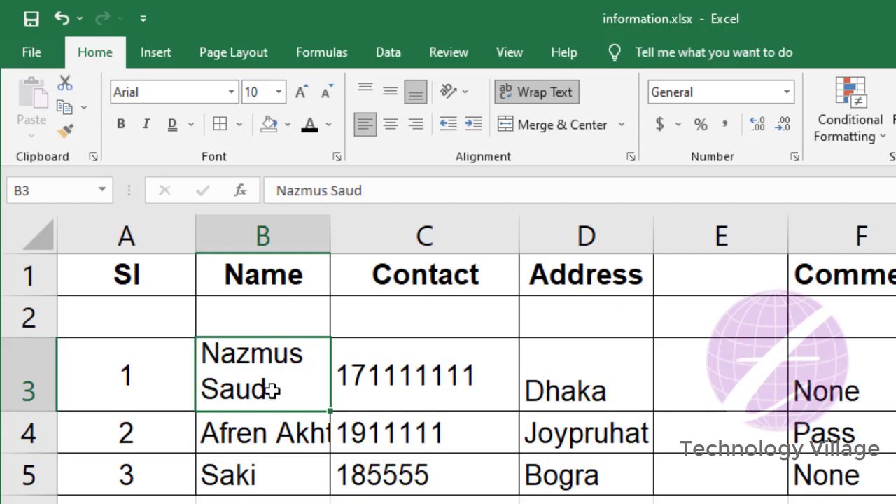
click(260, 436)
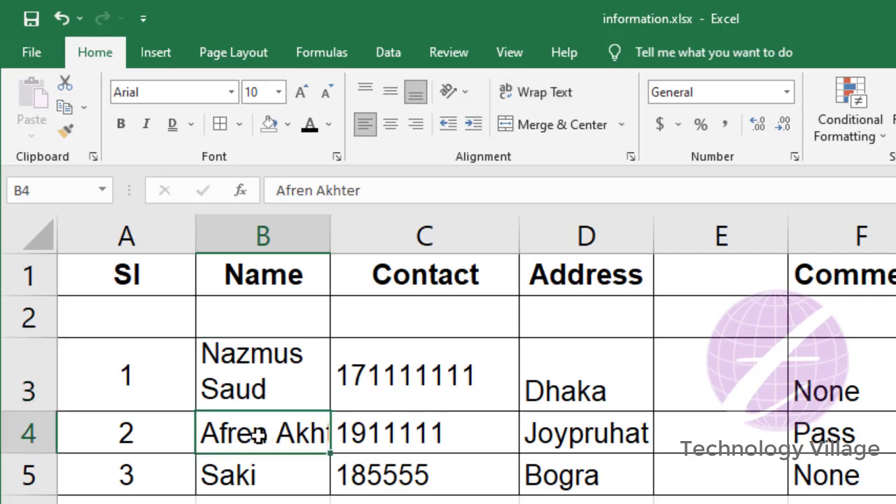
click(538, 92)
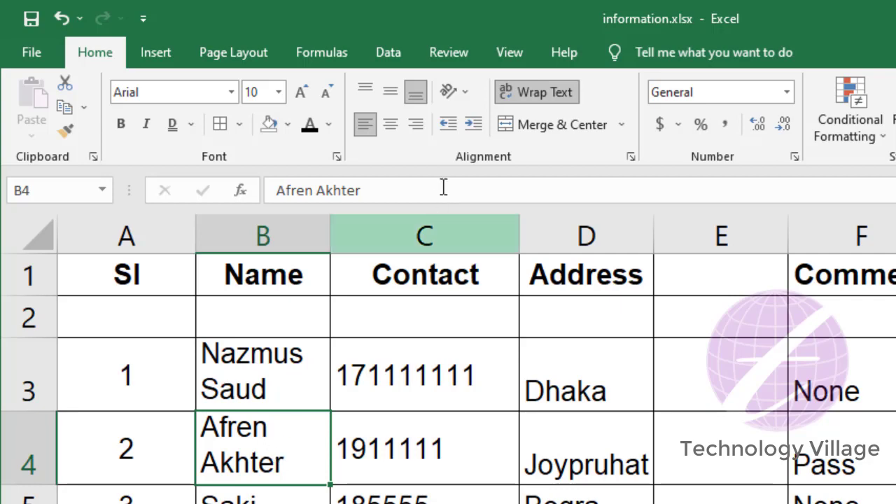
click(537, 92)
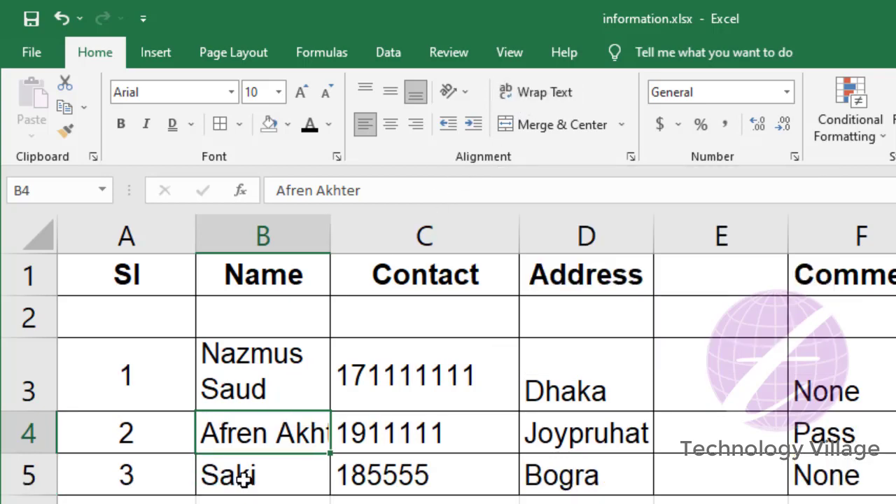
click(250, 370)
click(545, 94)
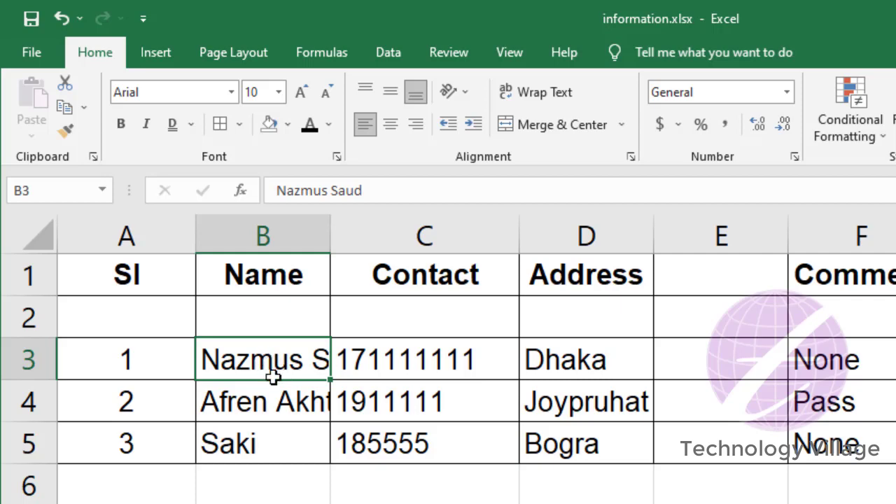
drag(269, 359, 273, 388)
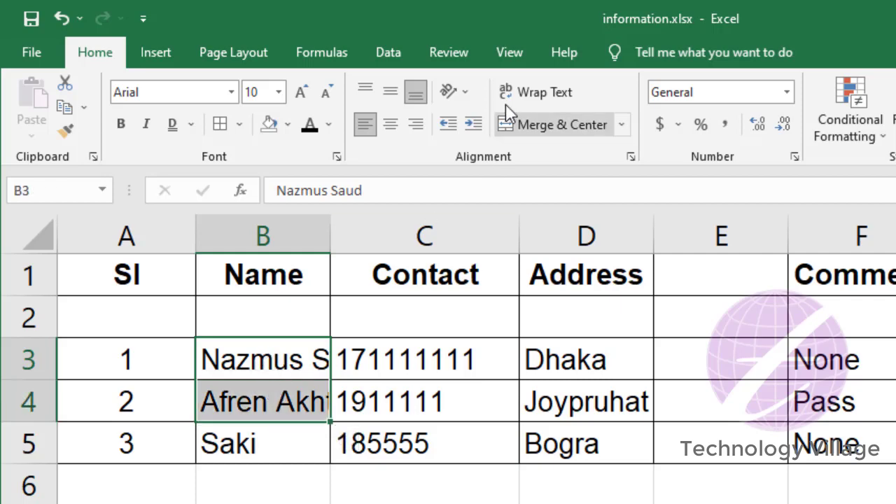
click(534, 91)
click(257, 398)
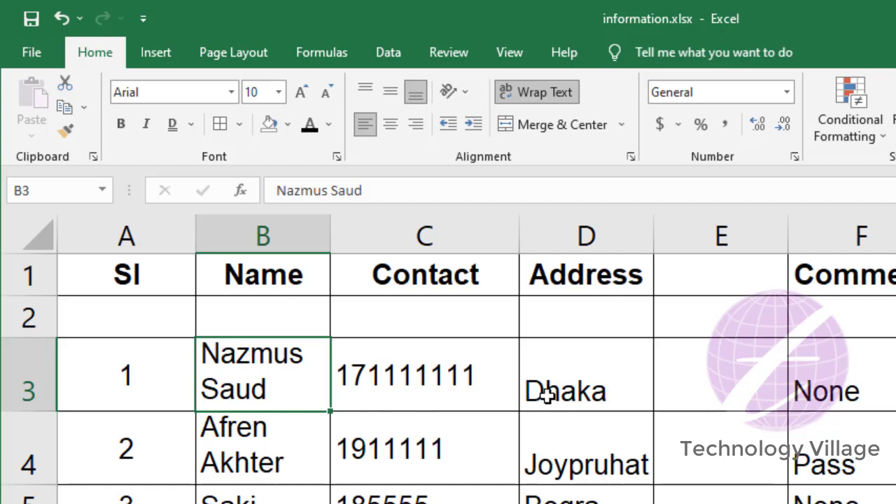
click(613, 274)
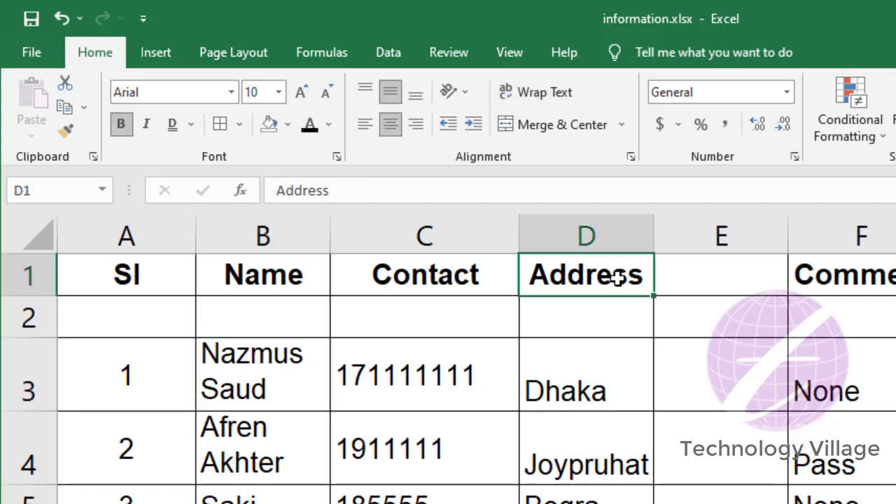
drag(587, 275, 690, 276)
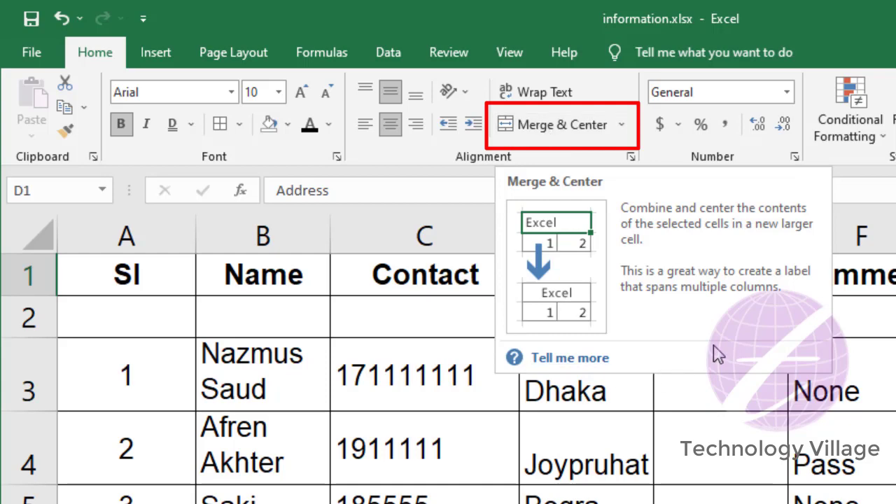
click(891, 306)
drag(590, 270, 698, 274)
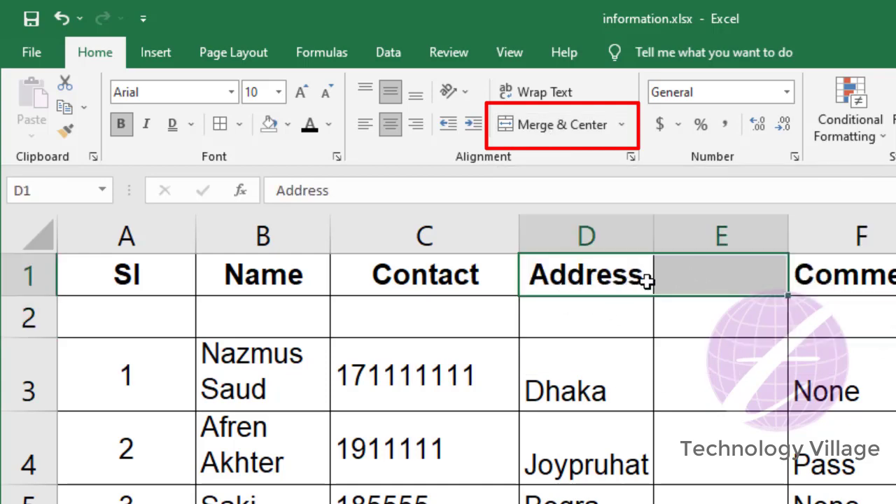
click(543, 125)
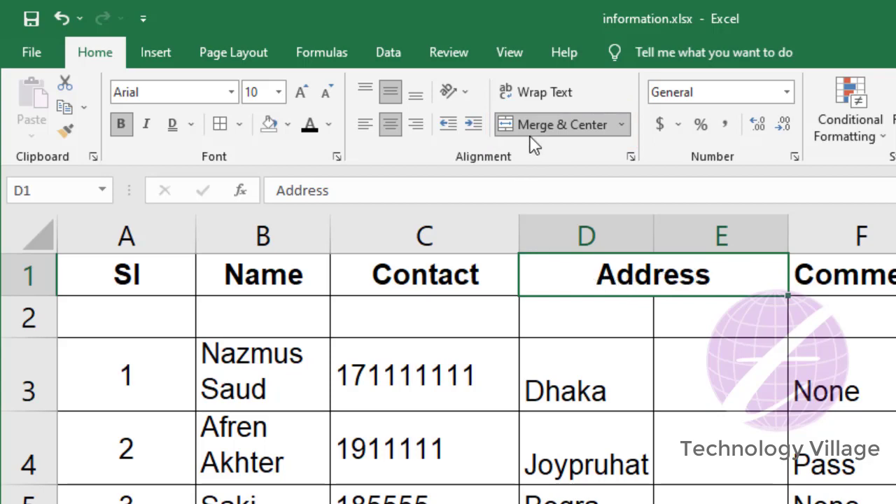
click(550, 129)
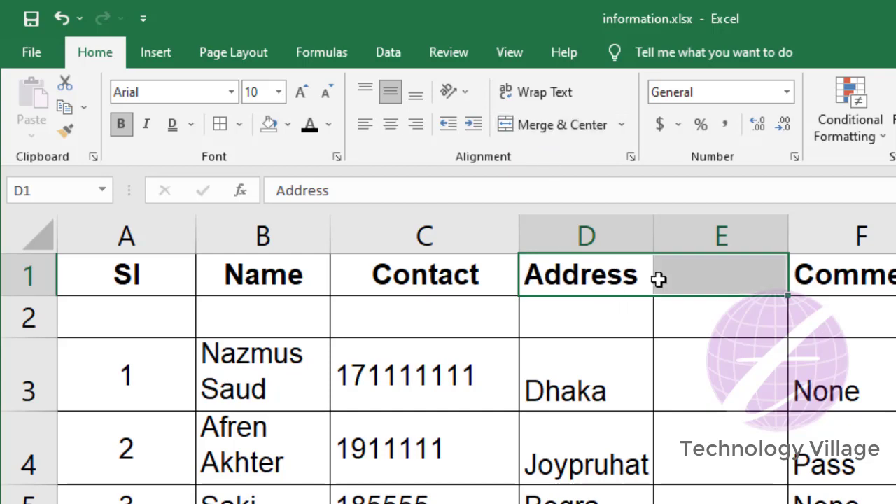
click(696, 278)
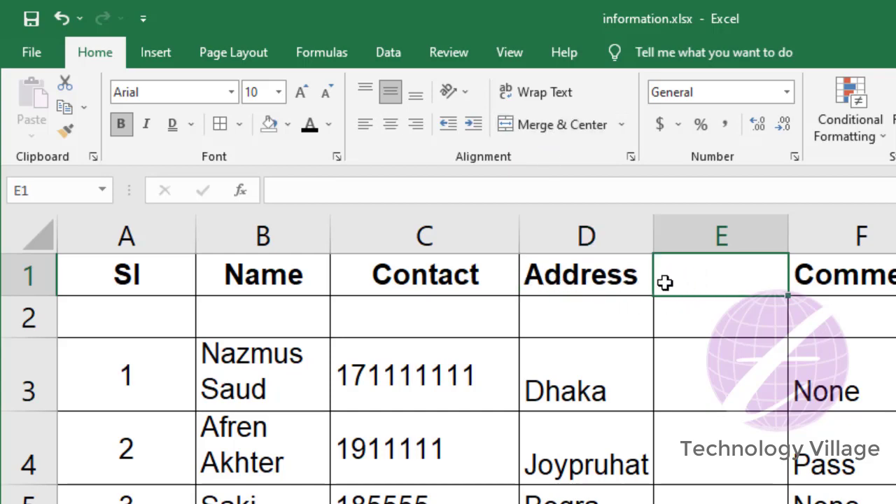
- Try Merge Across on D1:E1, then unmerge it back into separate cells
click(568, 275)
drag(568, 275, 670, 275)
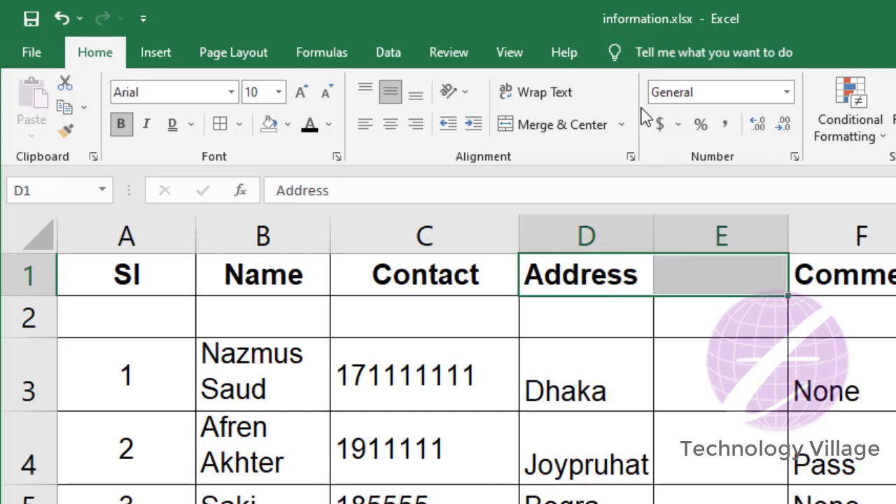
click(620, 126)
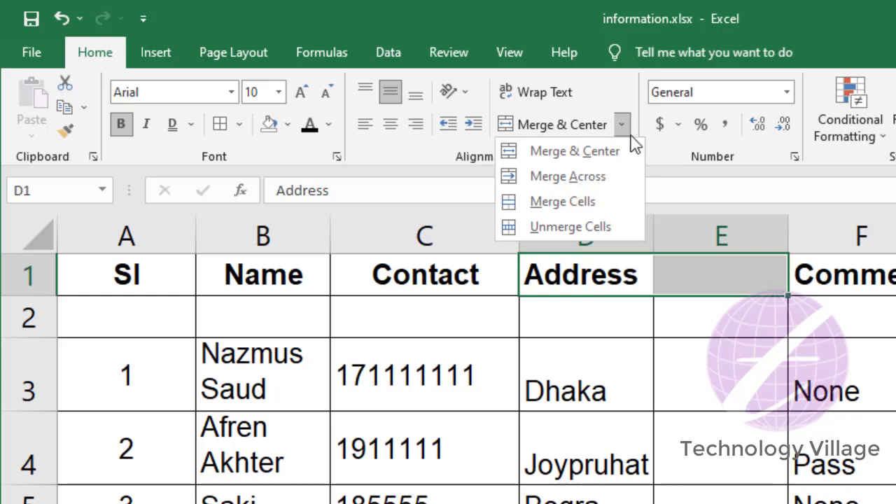
click(596, 178)
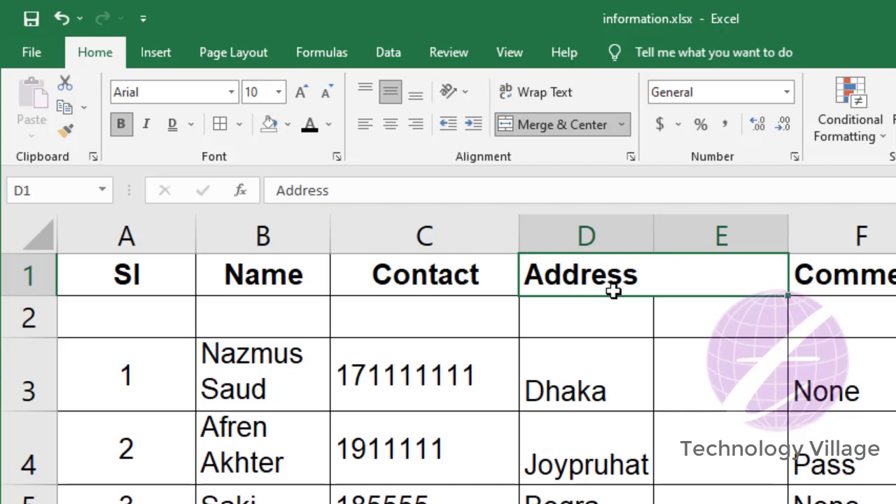
click(622, 126)
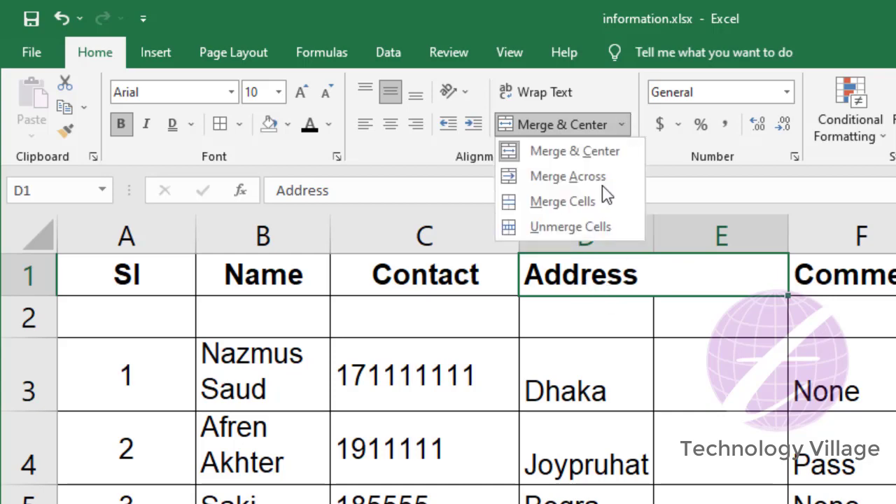
click(582, 227)
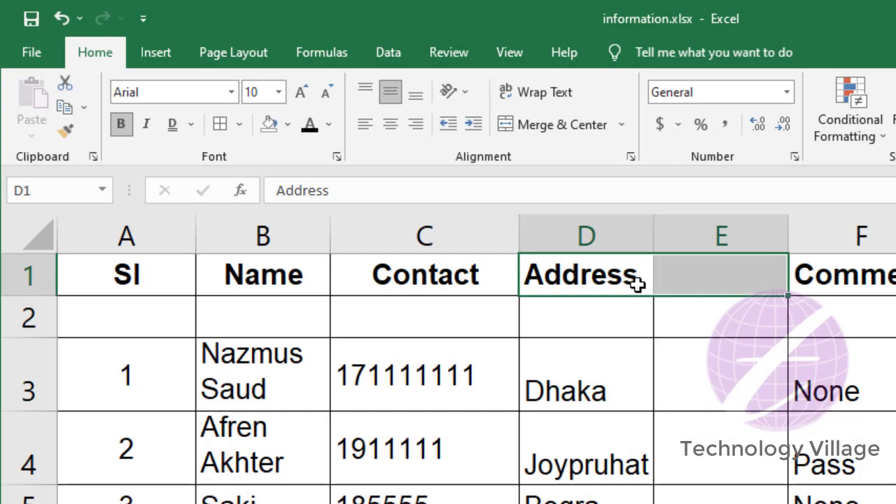
click(608, 320)
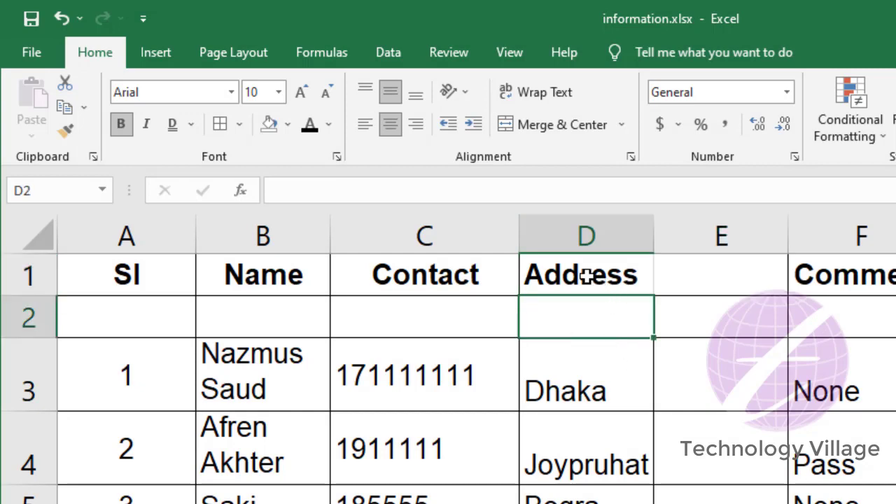
- Re-merge D1:E1, then unmerge it again, leaving Address in D1 and E1 empty
drag(587, 275, 674, 275)
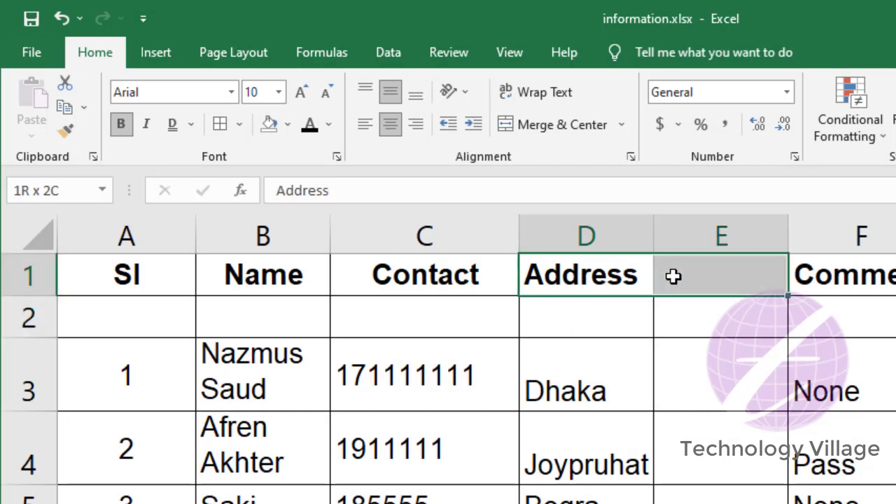
click(622, 126)
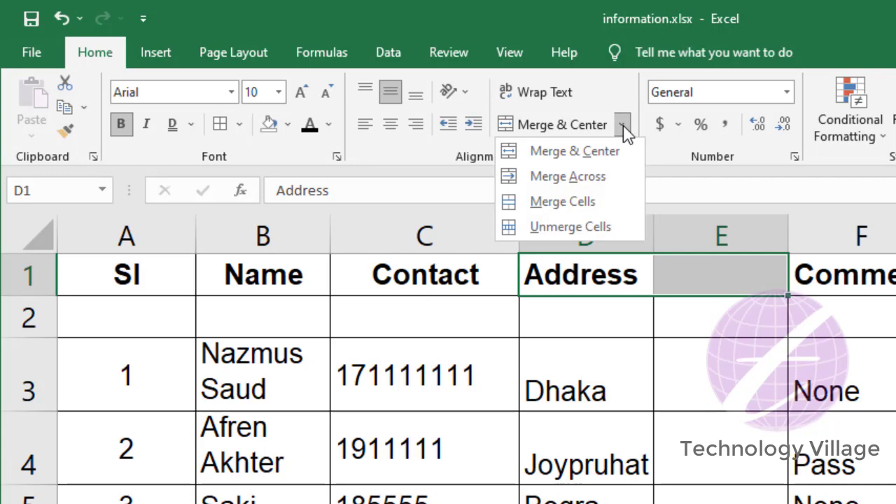
click(583, 207)
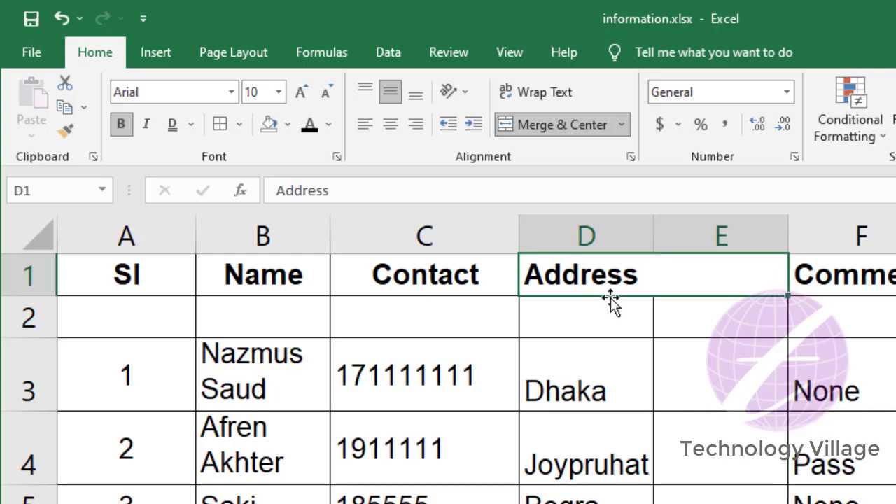
click(552, 123)
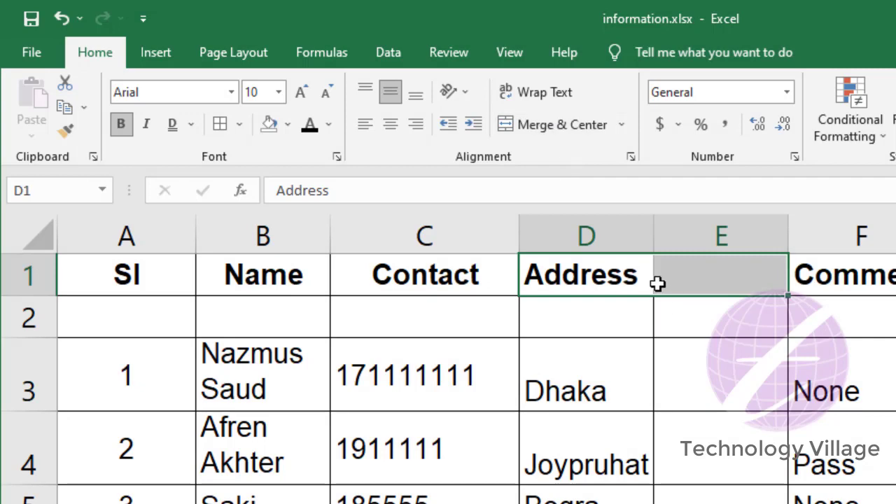
click(622, 125)
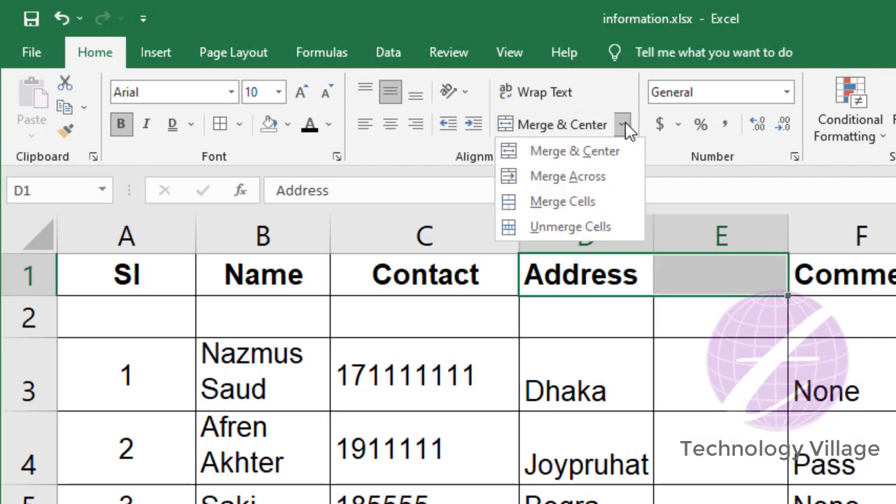
click(592, 228)
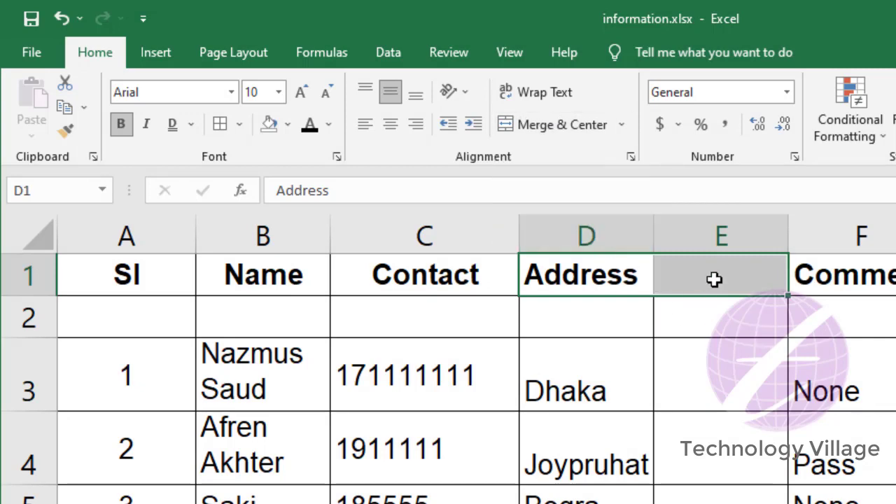
click(714, 280)
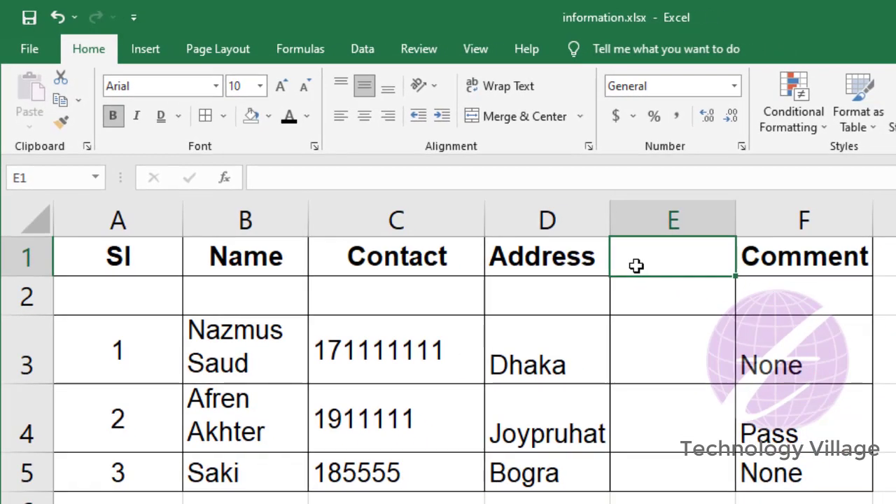
- Merge A2:F2 into one cell, then undo that merge
mouse_move(93, 299)
mouse_down()
mouse_move(392, 316)
mouse_move(744, 290)
mouse_up()
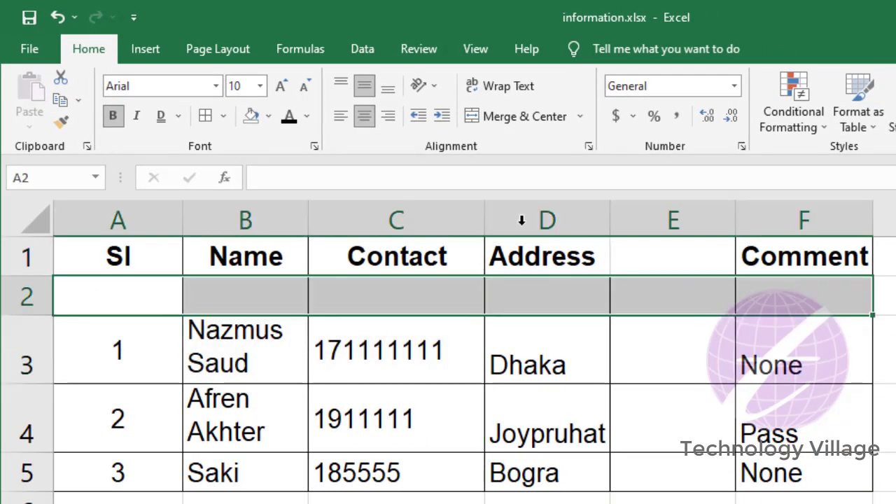
click(580, 117)
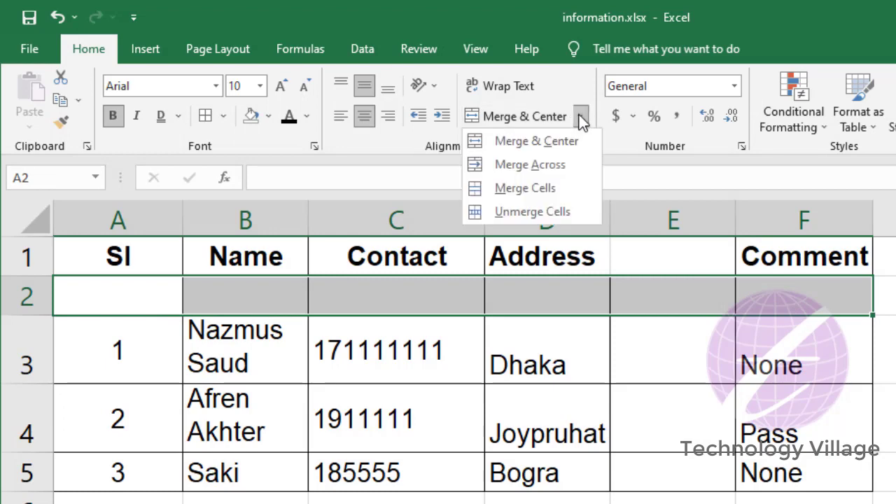
click(525, 188)
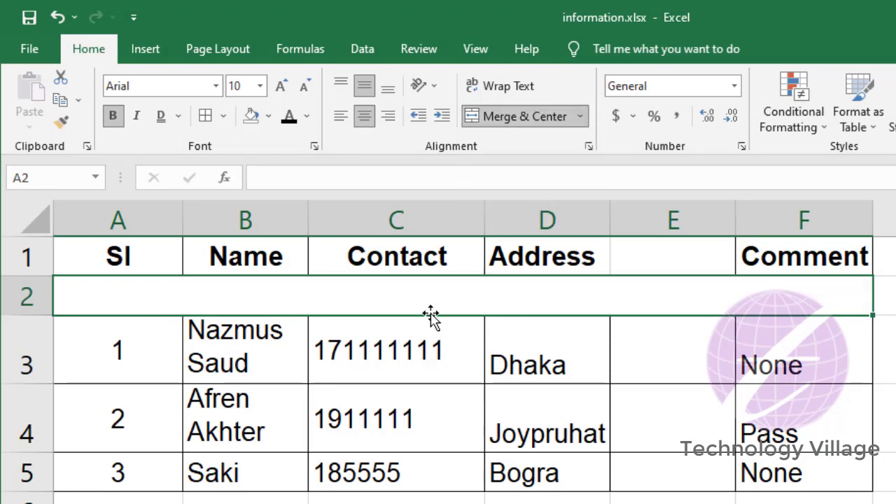
click(414, 357)
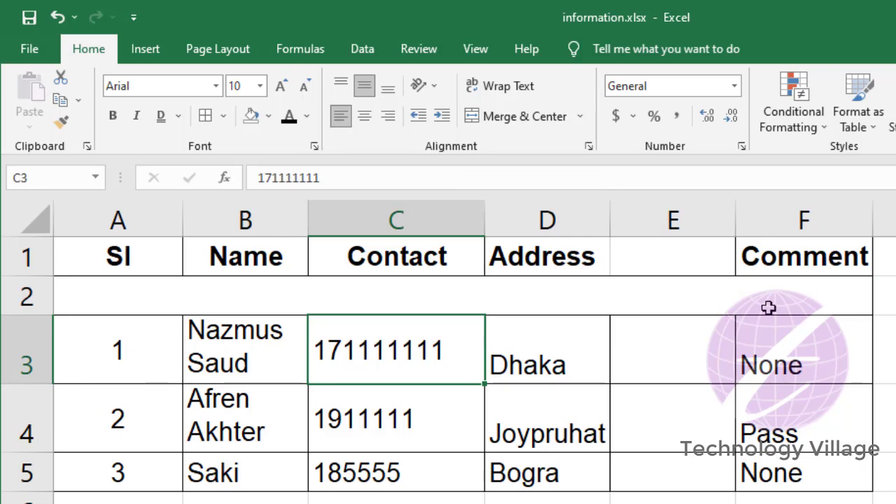
click(693, 310)
key(ctrl+z)
click(664, 280)
- Merge and centre the Address header across D1:E1
click(601, 257)
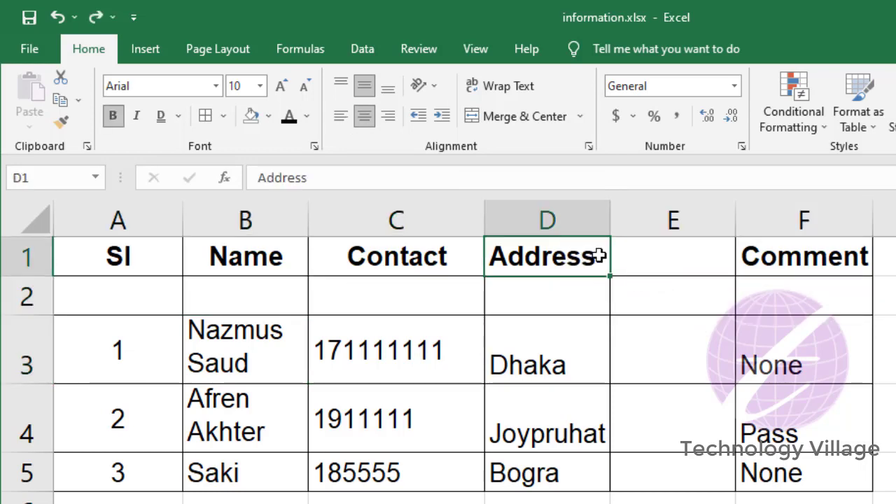
drag(600, 256, 630, 256)
click(525, 116)
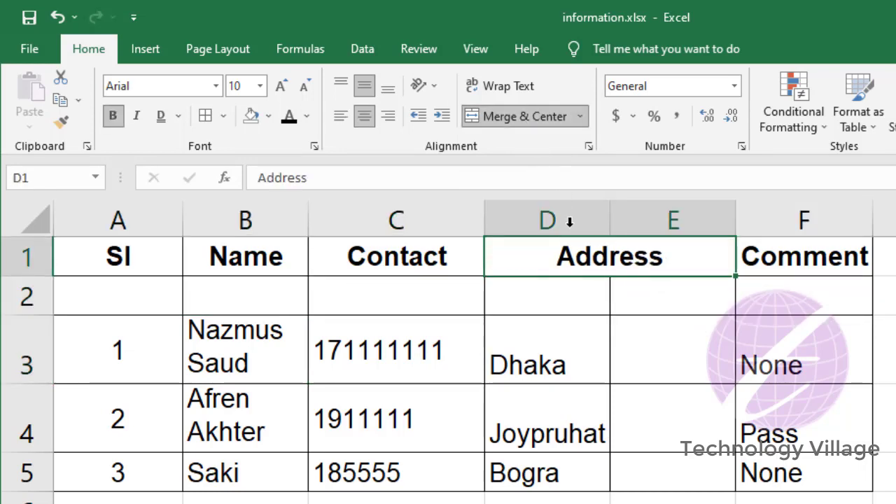
click(561, 297)
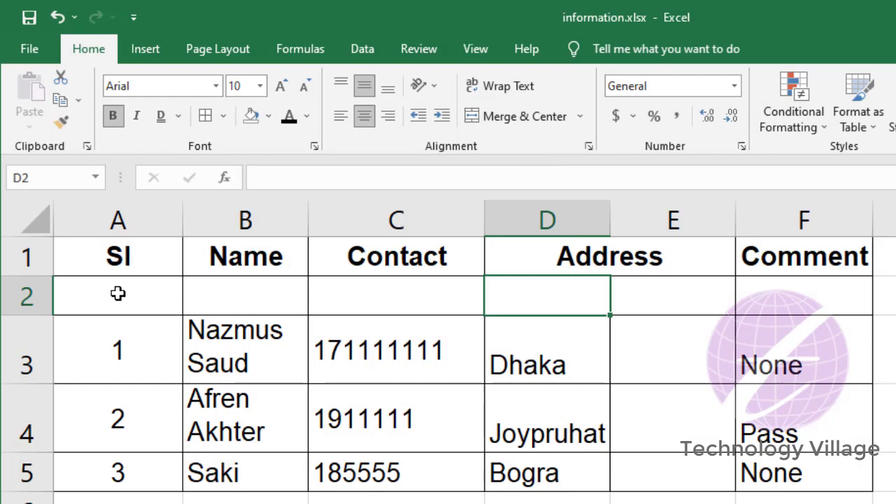
- Merge and centre Sl, Name, Contact and Comment each down rows 1 and 2
drag(128, 268, 132, 287)
click(526, 116)
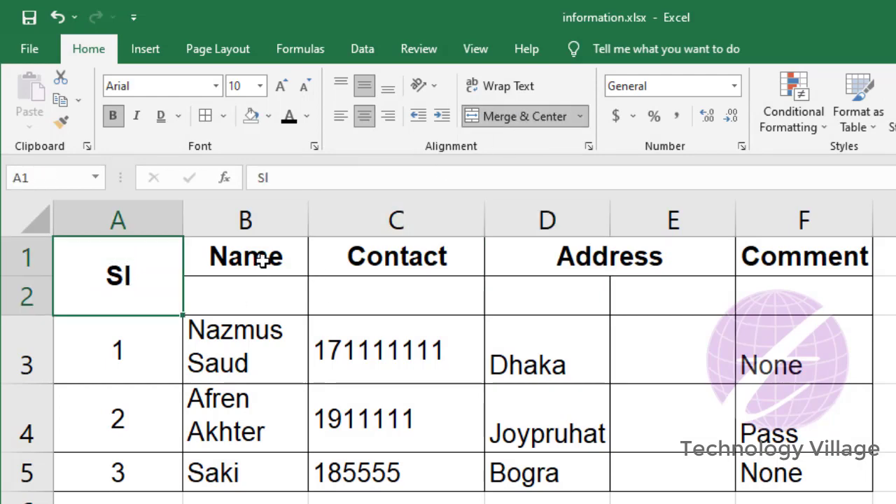
drag(262, 260, 263, 297)
click(518, 116)
drag(437, 253, 439, 282)
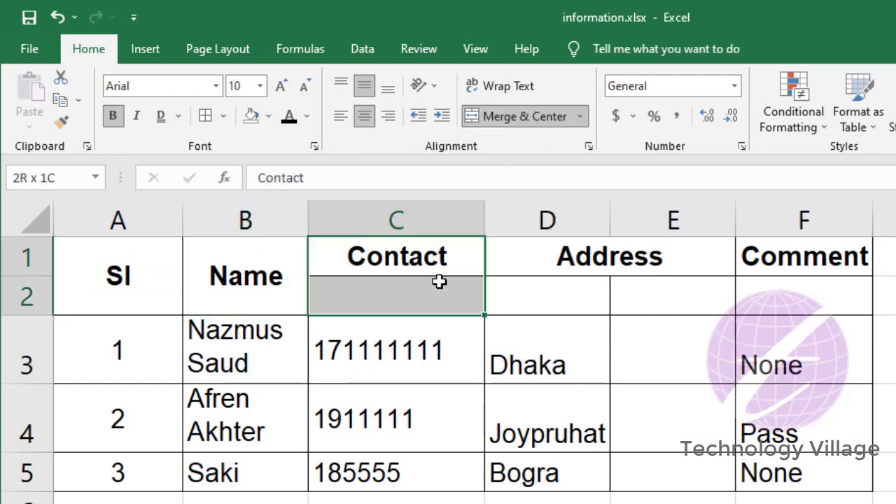
click(509, 117)
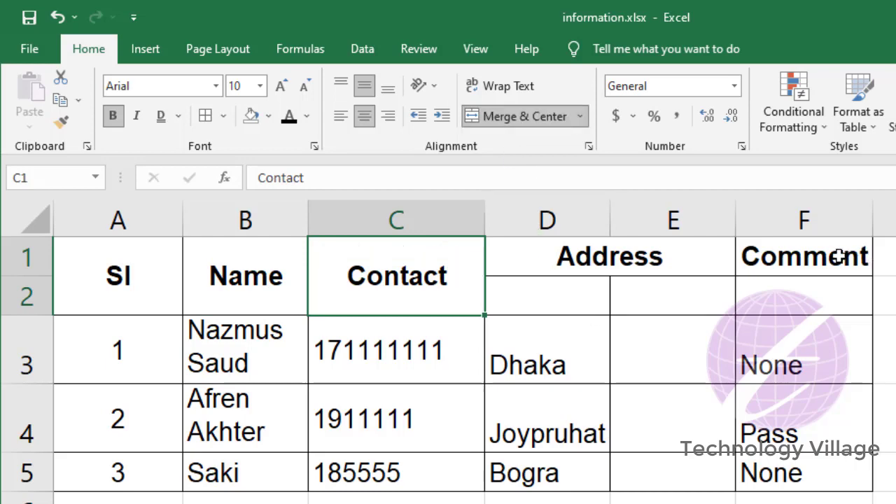
drag(839, 257, 842, 281)
click(487, 115)
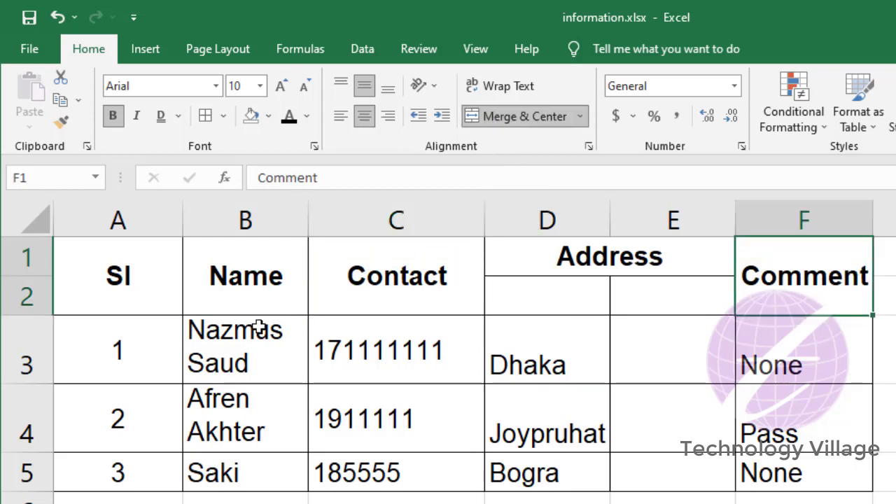
- Enter Parmanent in D2 and Present in E2, then widen column D to fit
click(597, 300)
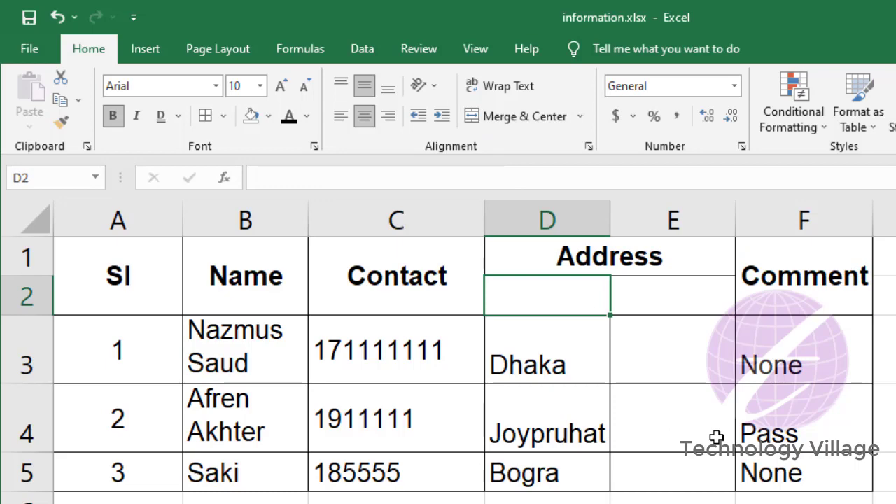
text(Parmane)
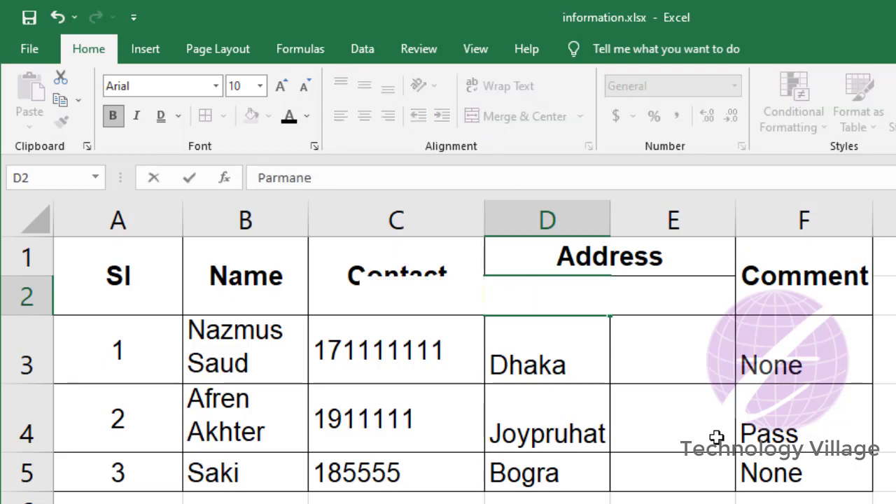
text(nt)
key(Tab)
text(Prese)
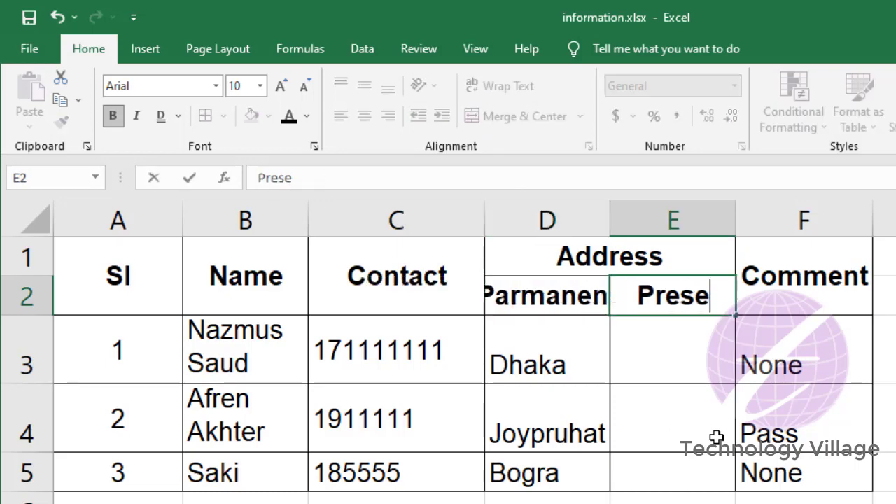
text(nt)
click(560, 294)
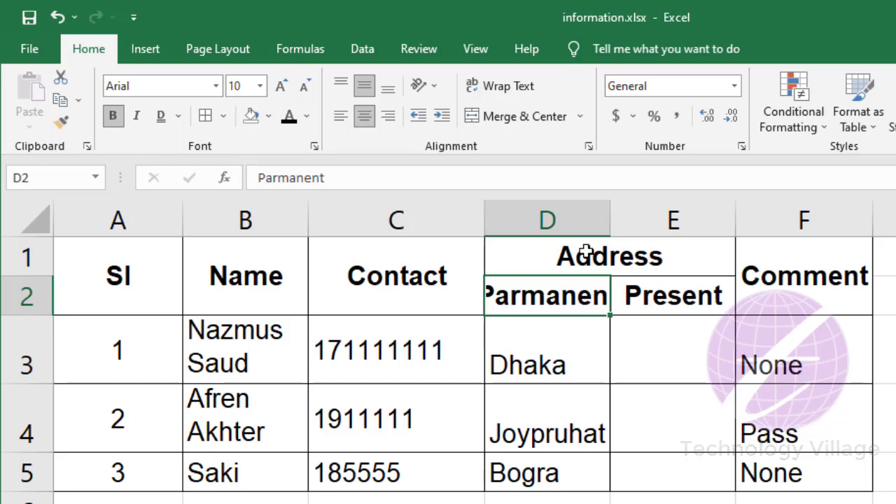
drag(612, 212, 647, 209)
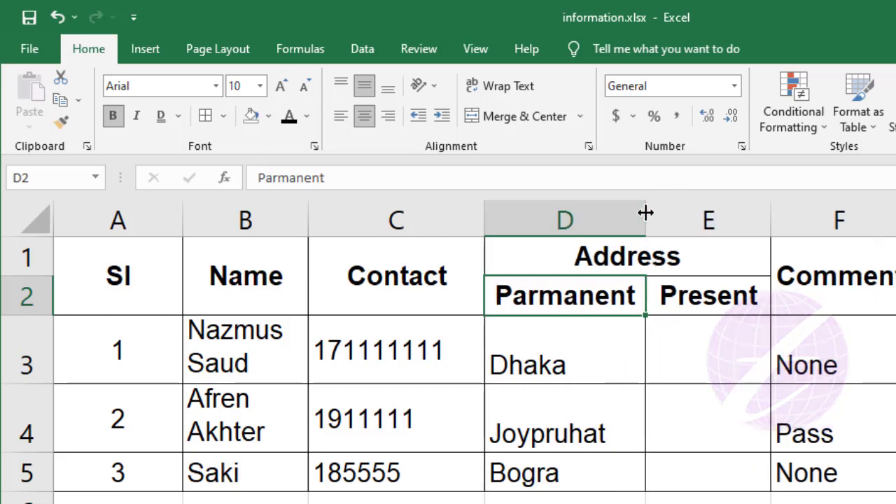
- Narrow column D to width 11.14 so Parmanent still fits, then select G6
mouse_move(645, 209)
mouse_down()
mouse_move(627, 217)
mouse_move(648, 218)
mouse_up()
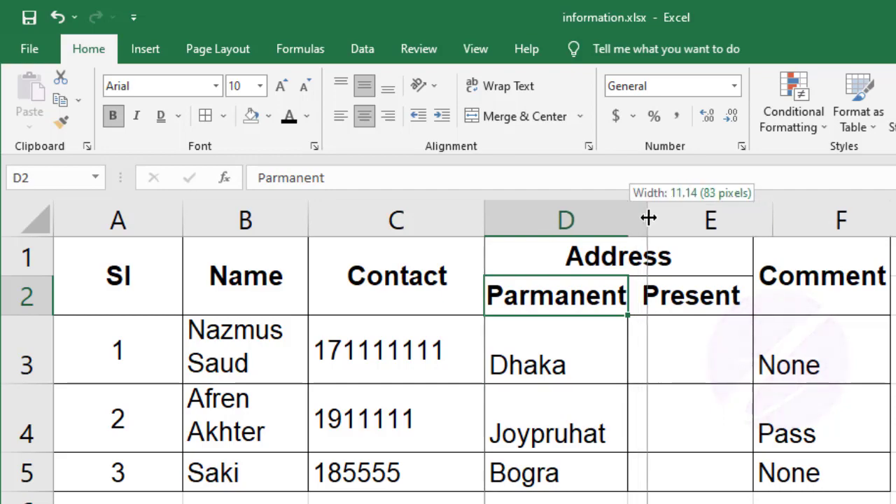
click(728, 370)
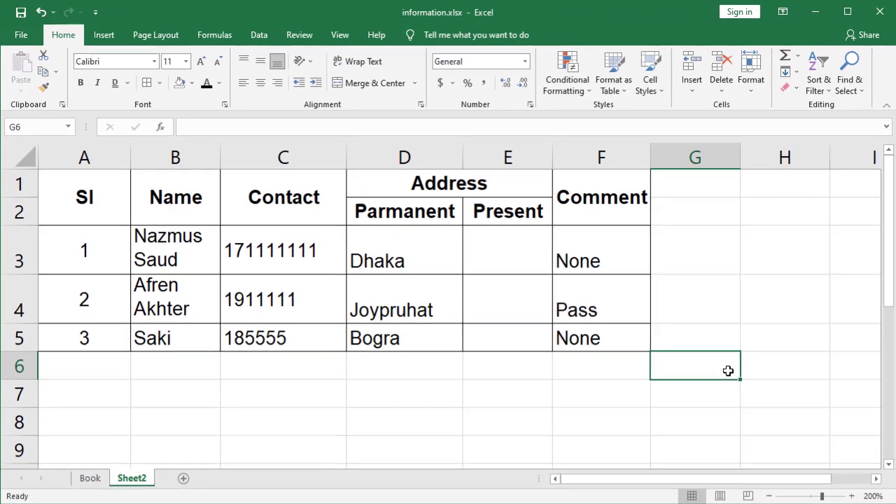